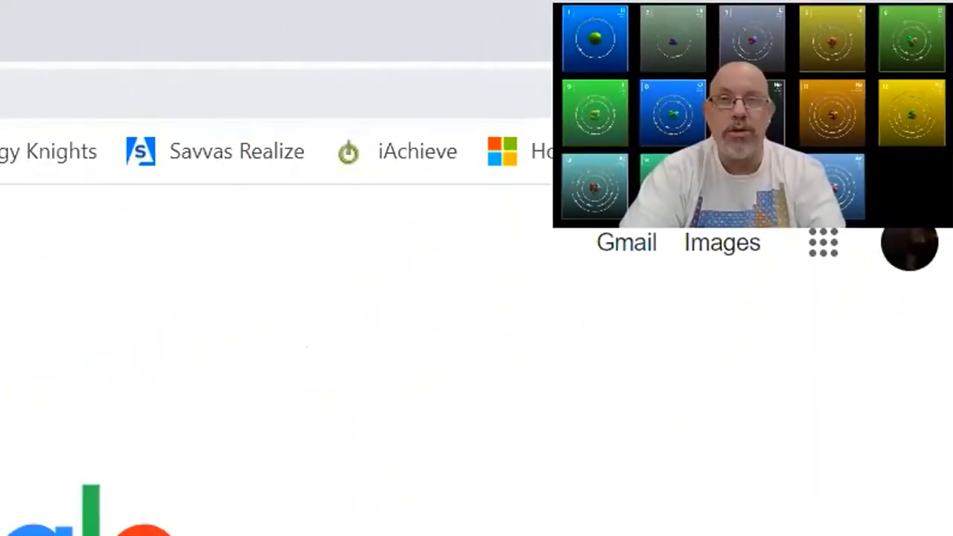
{"action": "left_click", "coordinate": [100, 55]}
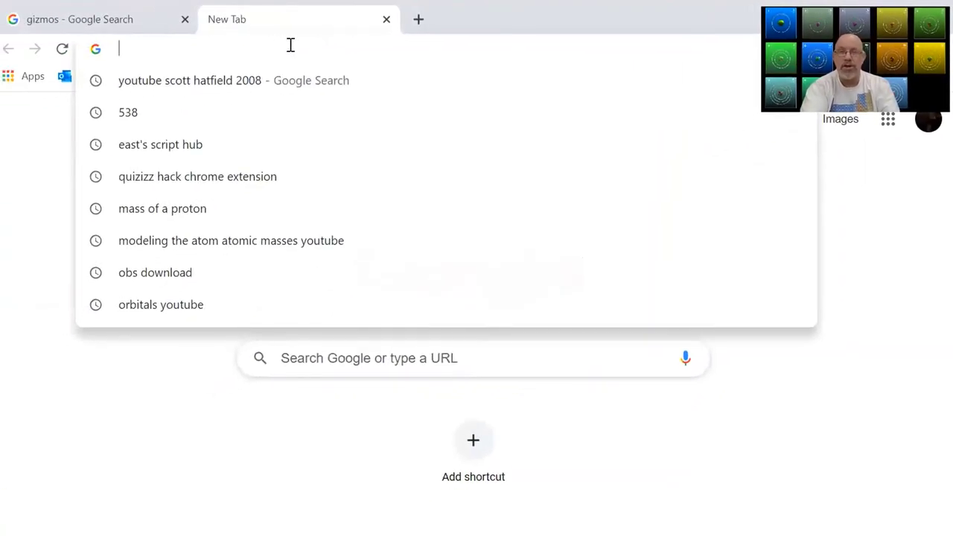
{"action": "type", "text": "www."}
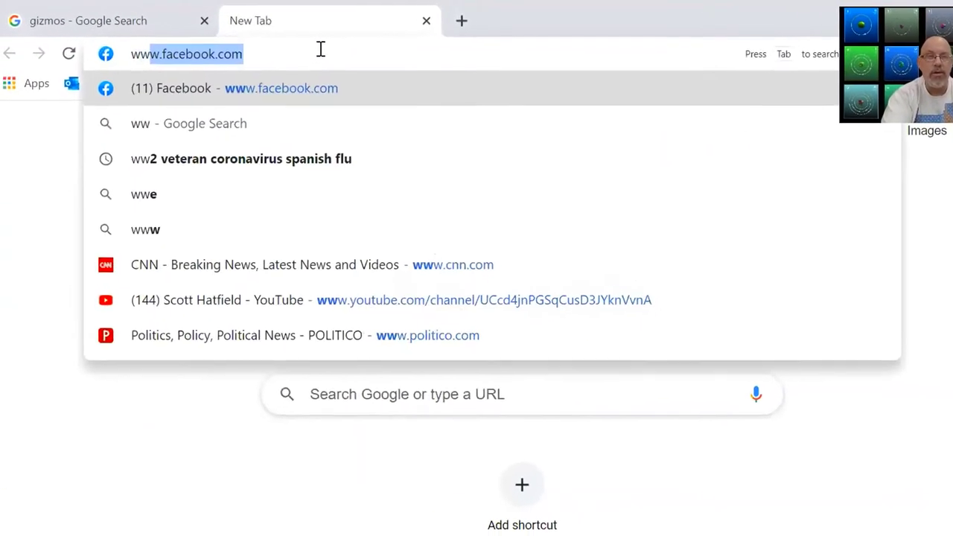
{"action": "type", "text": "explor"}
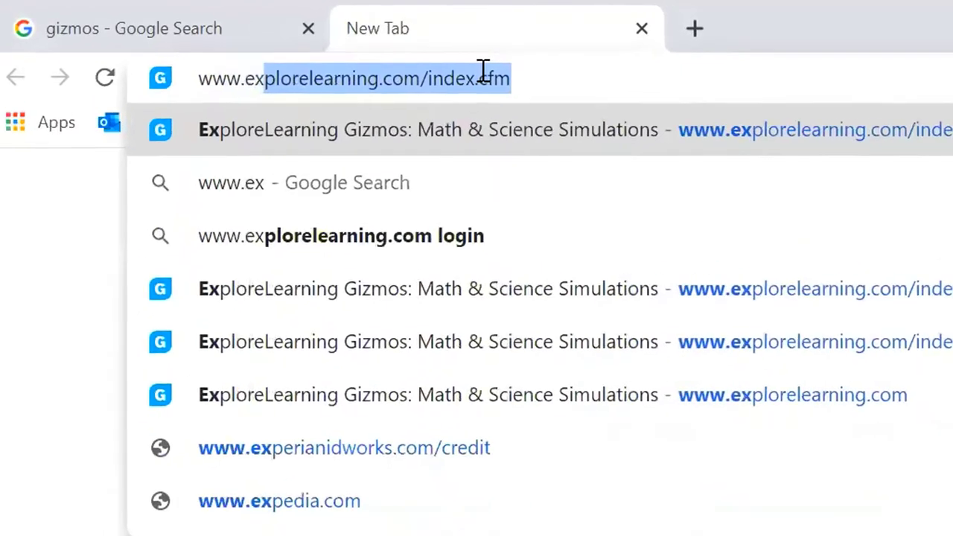
{"action": "type", "text": "elearning.com"}
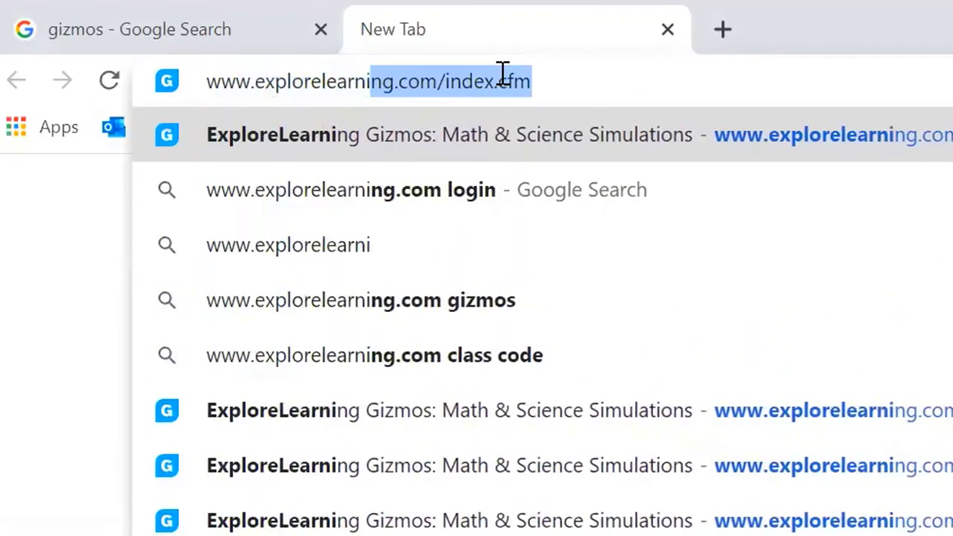
{"action": "key", "text": "BackSpace"}
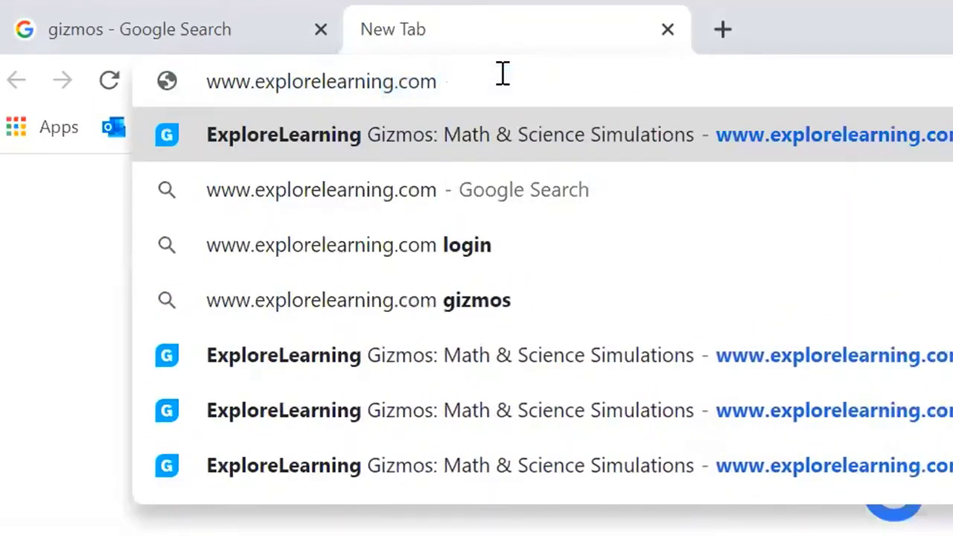
{"action": "key", "text": "Return"}
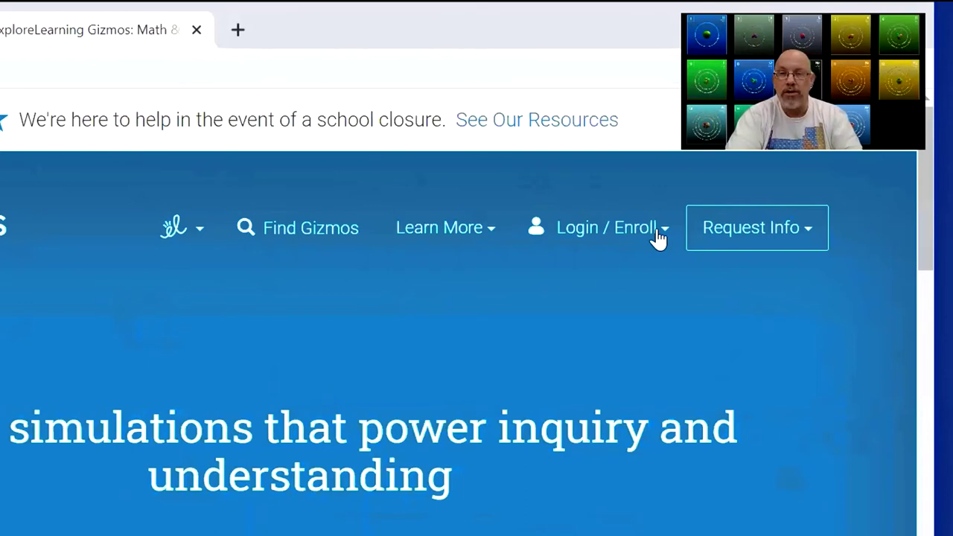
Submit the Chemistry Period 6 class code from the Login / Enroll panel.
{"action": "left_click", "coordinate": [659, 237]}
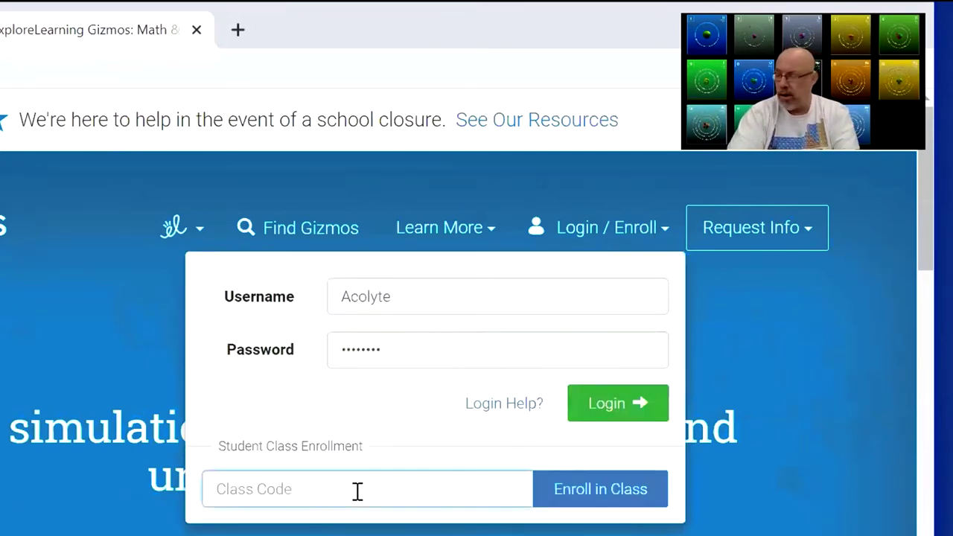
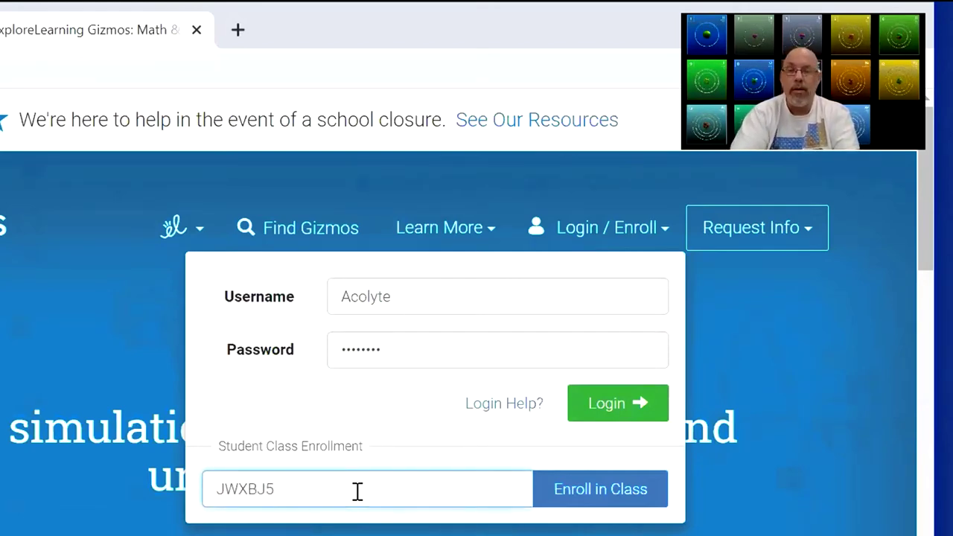
{"action": "key", "text": "Return"}
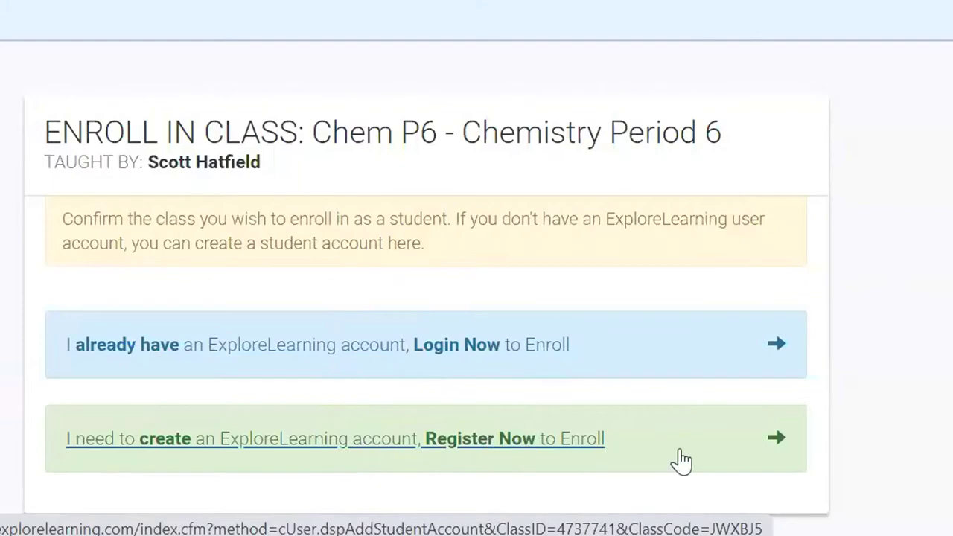
Choose Register Now and enter first name Studentfirst and last name Studentlast.
{"action": "left_click", "coordinate": [770, 444]}
{"action": "left_click", "coordinate": [376, 402]}
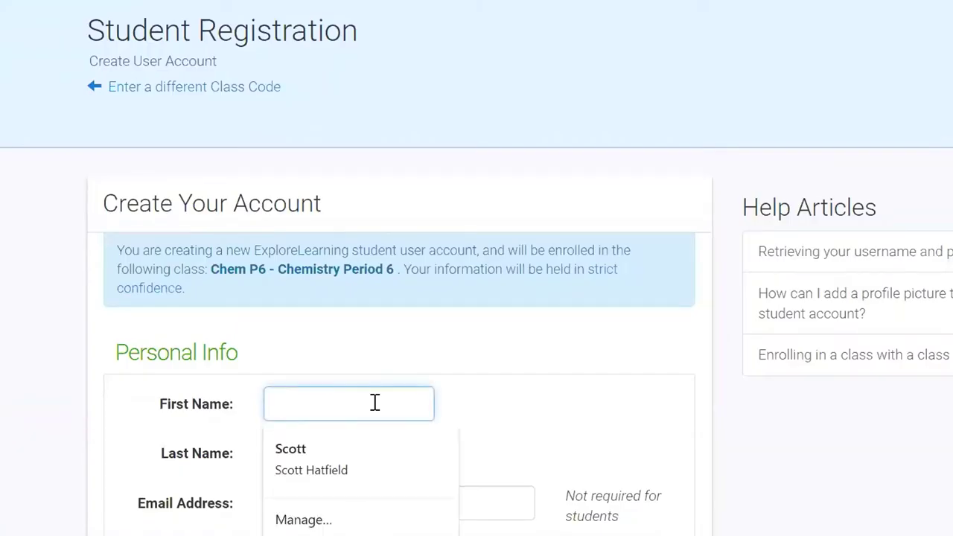
{"action": "type", "text": "Studentfirst"}
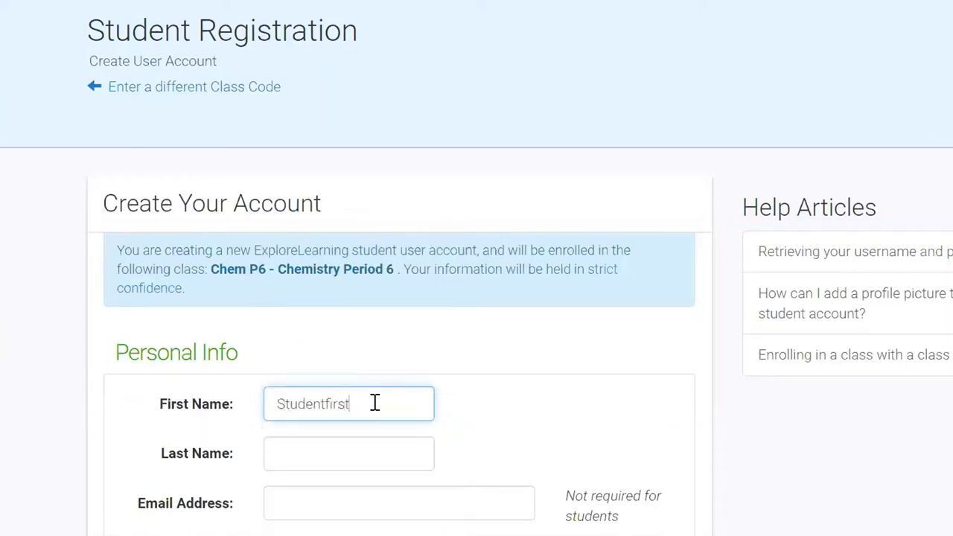
{"action": "left_click", "coordinate": [365, 457]}
{"action": "type", "text": "Studentlast"}
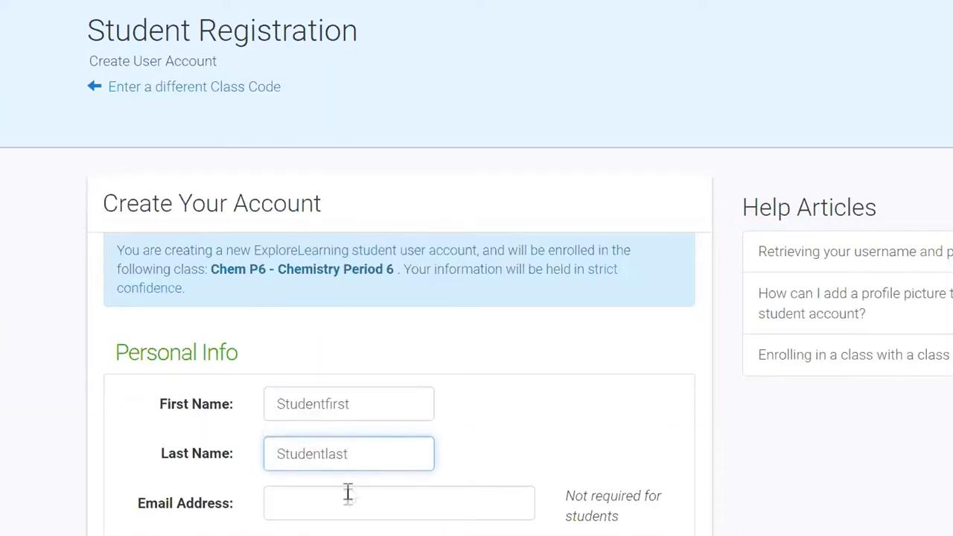
{"action": "scroll", "coordinate": [628, 262], "scroll_direction": "down", "scroll_amount": 3}
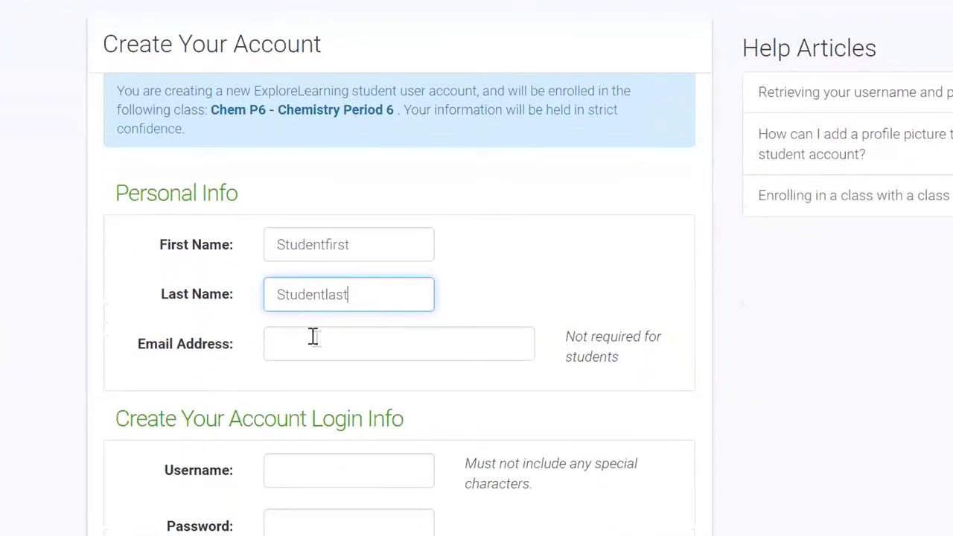
Fill in the student's e-mail address using the browser's suggestion.
{"action": "left_click", "coordinate": [326, 346]}
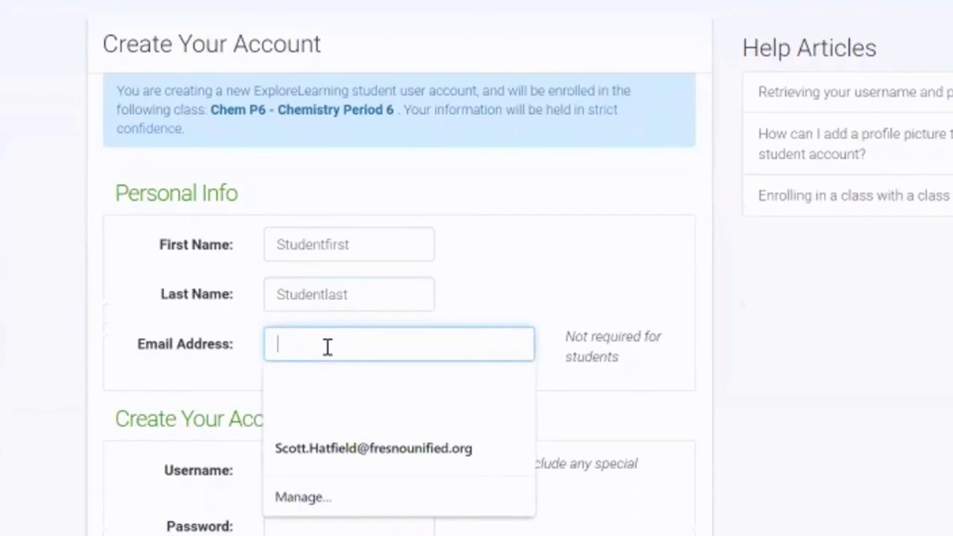
{"action": "type", "text": "Scott.H"}
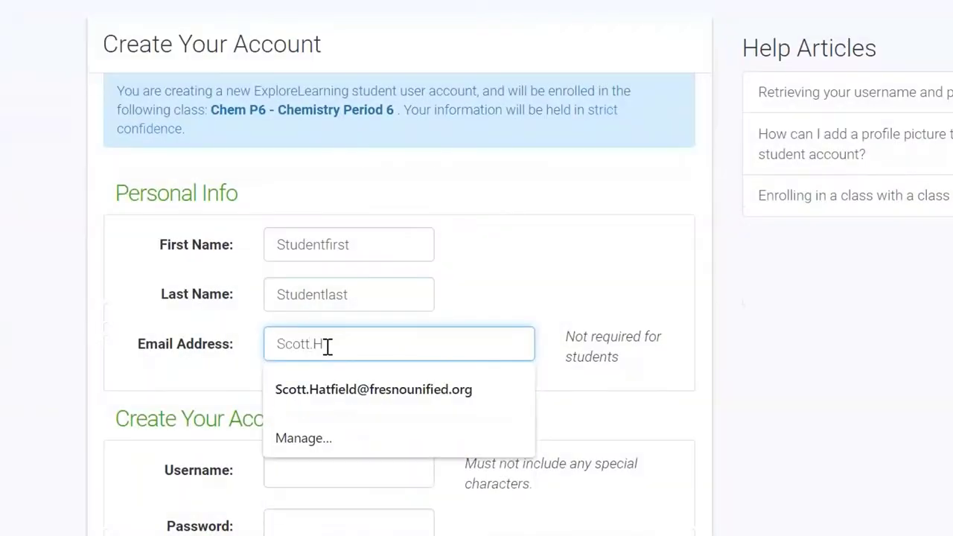
{"action": "left_click", "coordinate": [372, 389]}
{"action": "scroll", "coordinate": [723, 361], "scroll_direction": "down", "scroll_amount": 2}
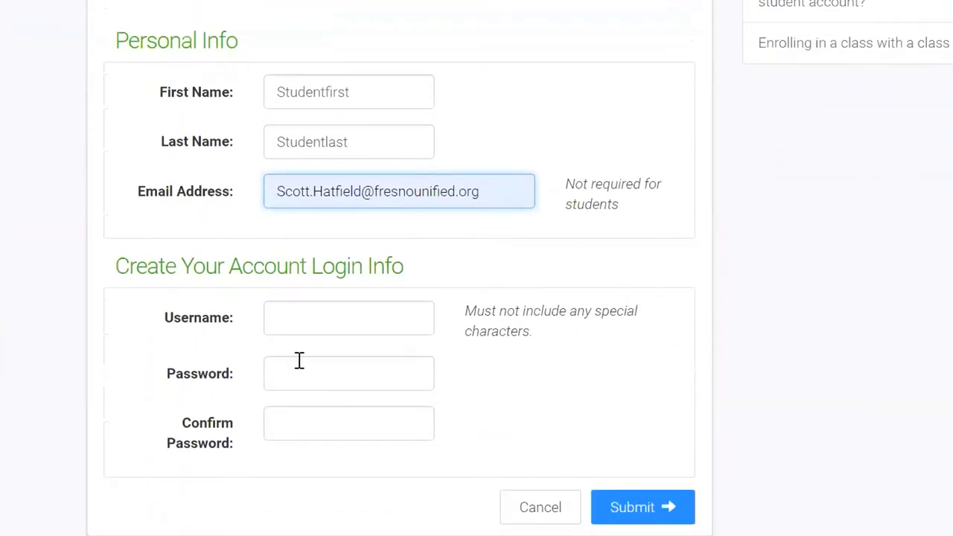
{"action": "scroll", "coordinate": [320, 298], "scroll_direction": "down", "scroll_amount": 1}
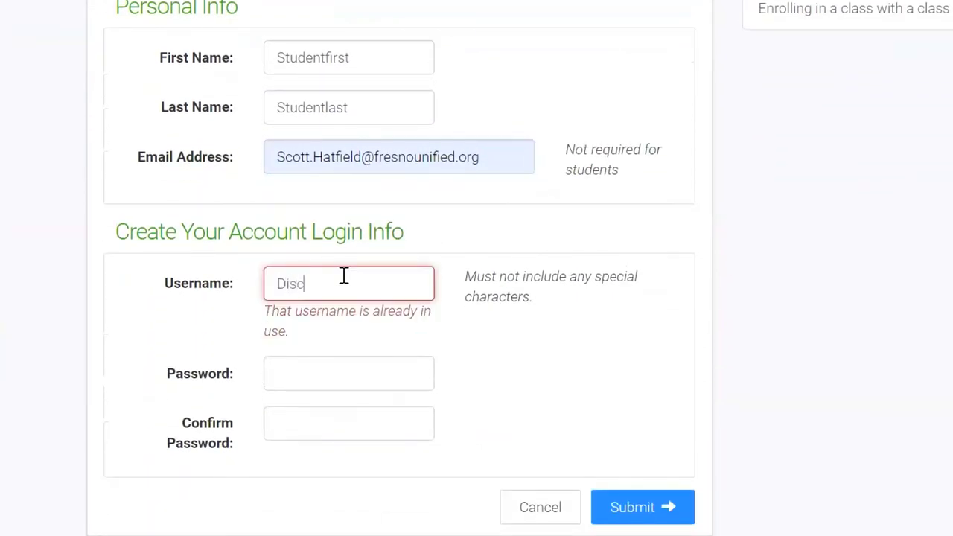
Enter and confirm the account password, then submit the registration.
{"action": "left_click", "coordinate": [339, 375]}
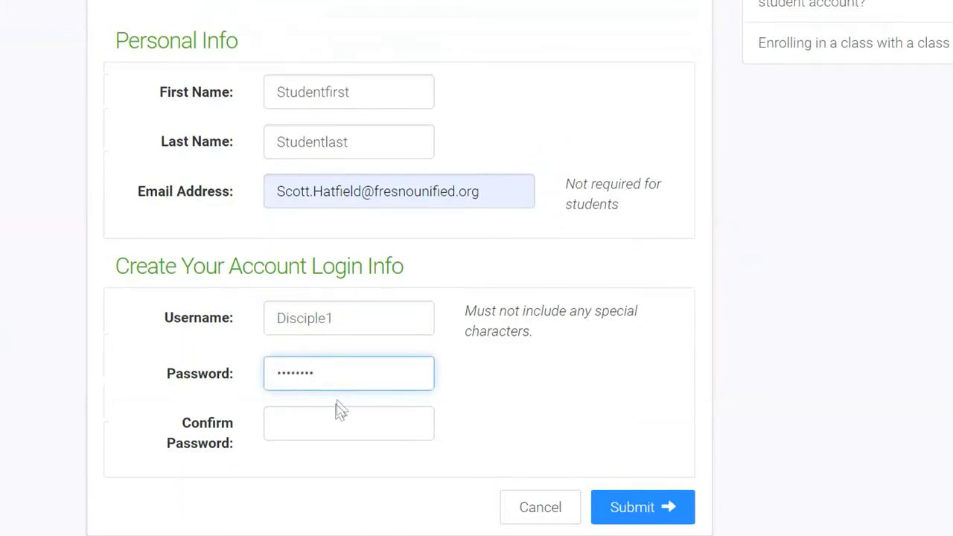
{"action": "left_click", "coordinate": [334, 421]}
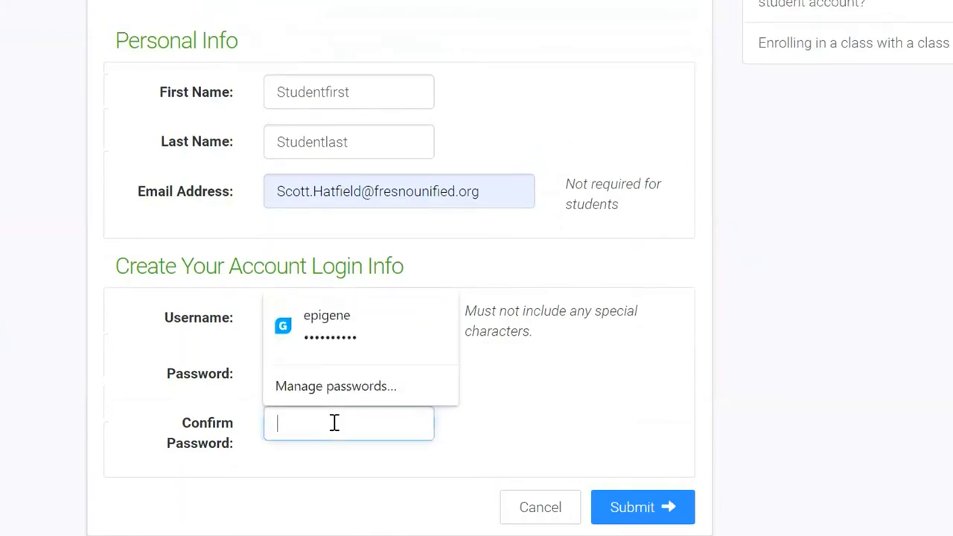
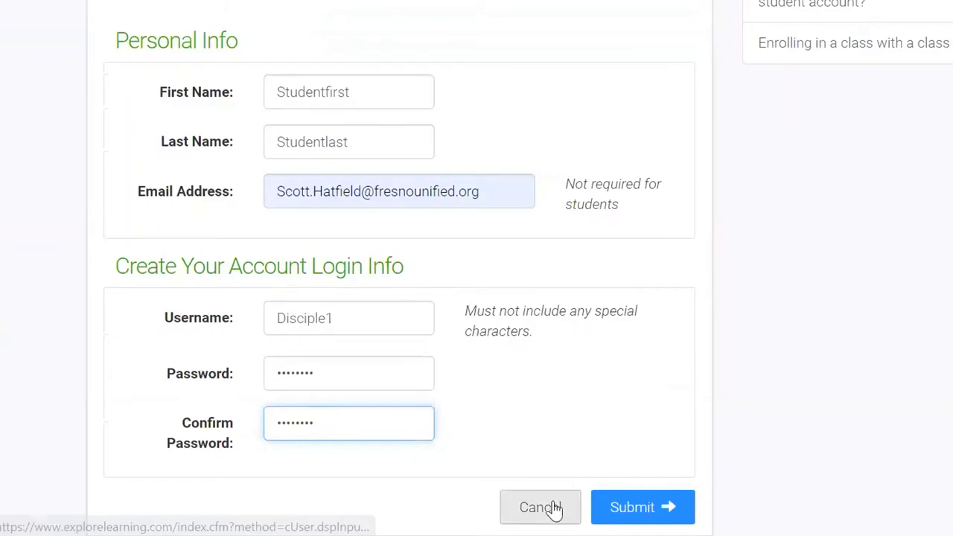
{"action": "left_click", "coordinate": [633, 506]}
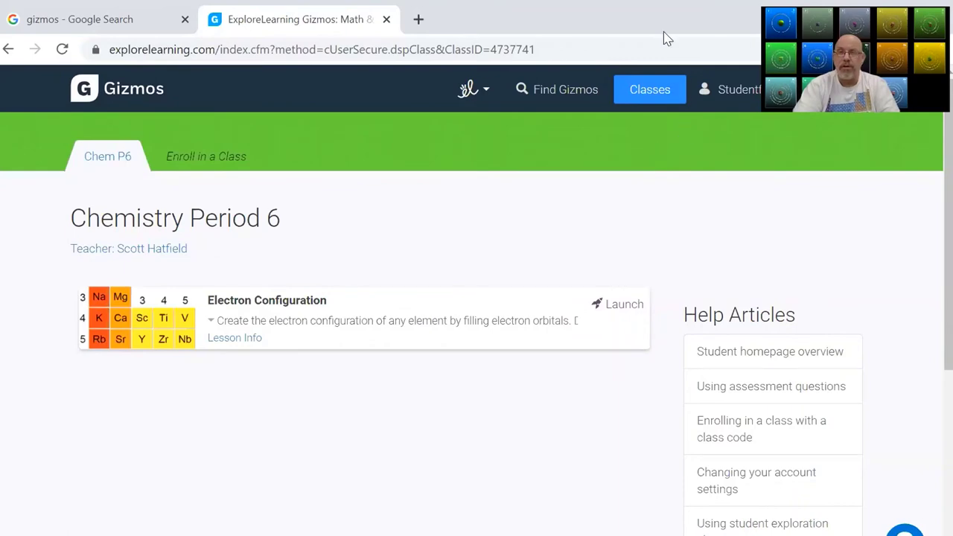
Return to the Gizmos home page and log out from the account menu.
{"action": "right_click", "coordinate": [553, 165]}
{"action": "right_click", "coordinate": [505, 234]}
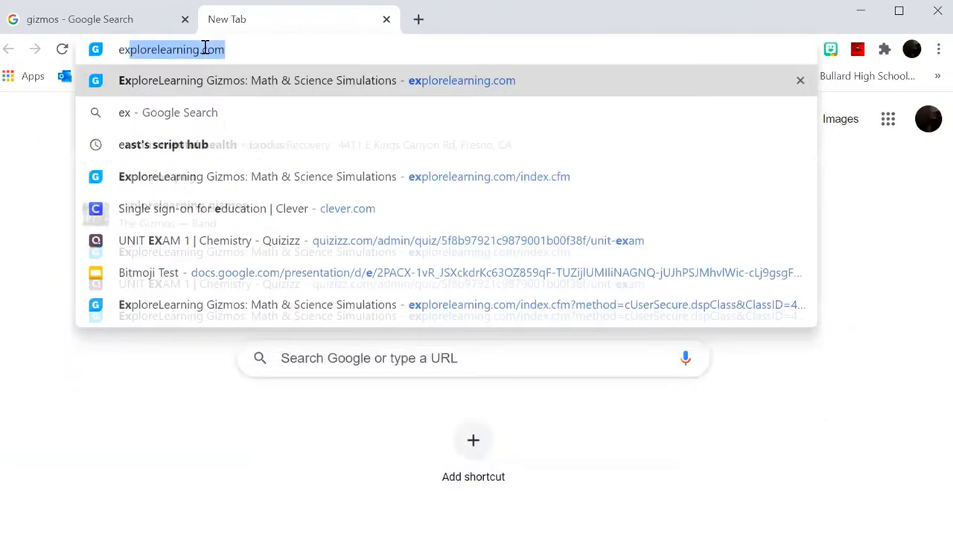
{"action": "key", "text": "Return"}
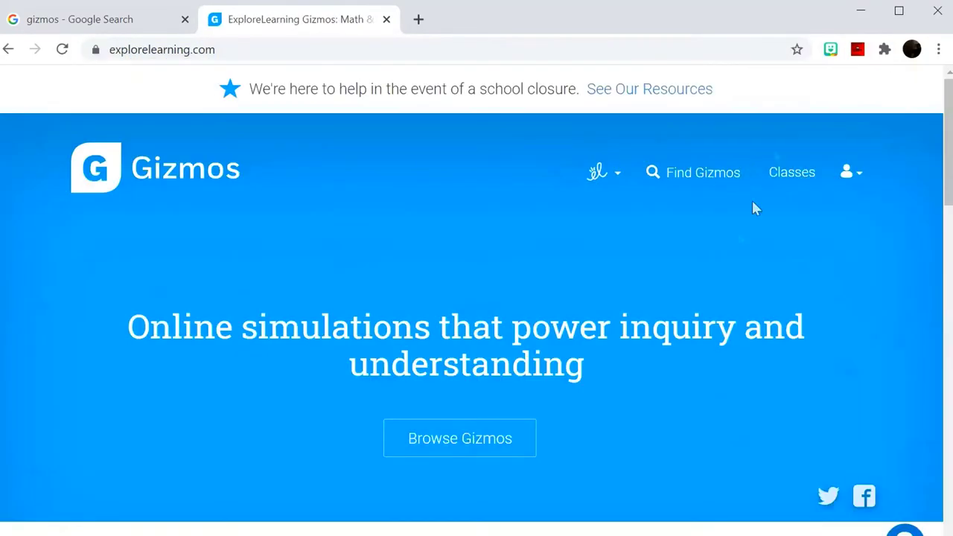
{"action": "left_click", "coordinate": [853, 174]}
{"action": "left_click", "coordinate": [828, 344]}
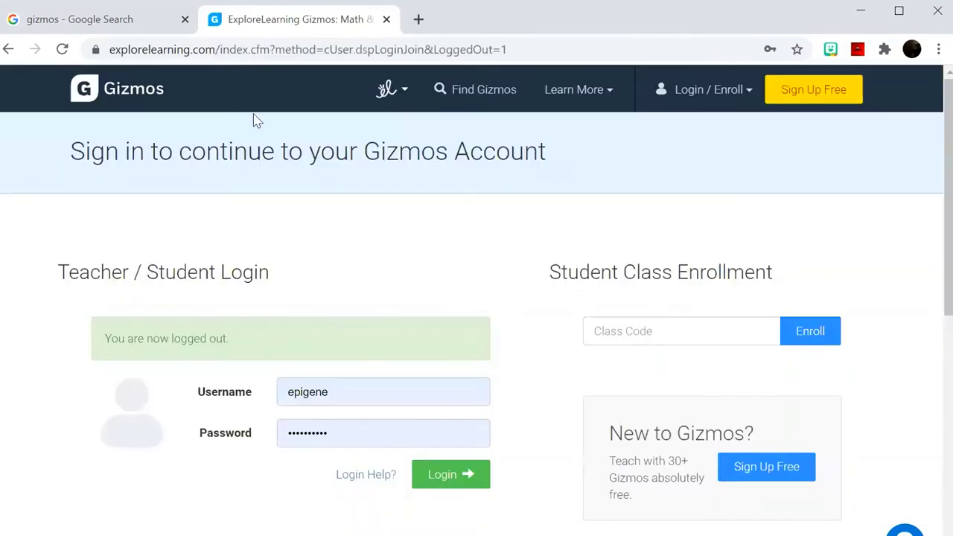
Replace the saved login with the test student's username and password and log in.
{"action": "left_click", "coordinate": [741, 101]}
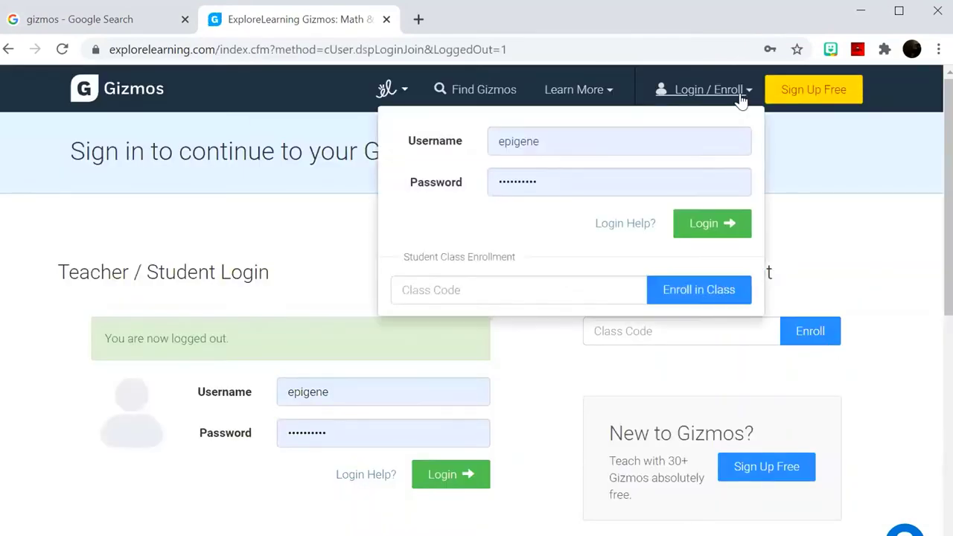
{"action": "left_click", "coordinate": [649, 137]}
{"action": "key", "text": "BackSpace"}
{"action": "key", "text": "BackSpace"}
{"action": "key", "text": "BackSpace"}
{"action": "key", "text": "BackSpace"}
{"action": "key", "text": "BackSpace"}
{"action": "key", "text": "BackSpace"}
{"action": "key", "text": "BackSpace"}
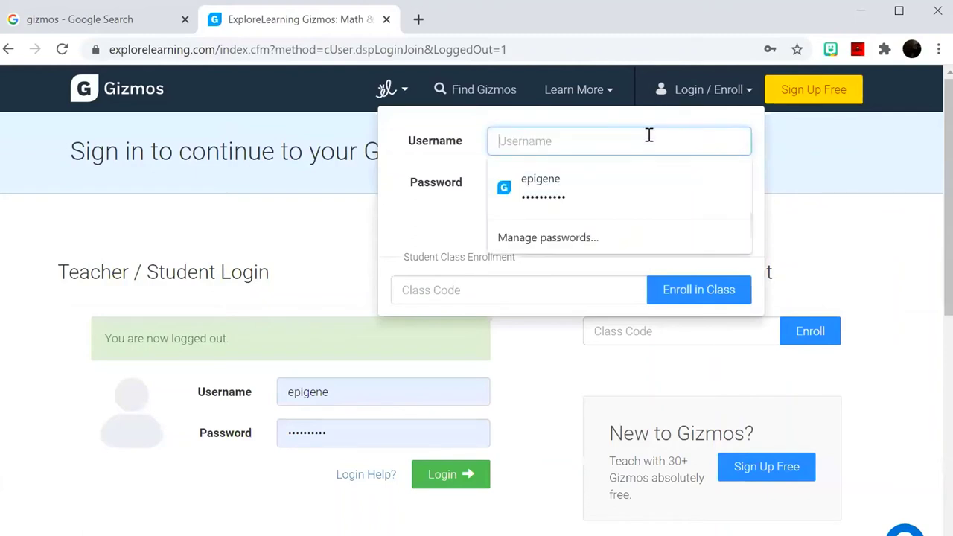
{"action": "left_click", "coordinate": [632, 177]}
{"action": "key", "text": "BackSpace"}
{"action": "key", "text": "BackSpace"}
{"action": "key", "text": "BackSpace"}
{"action": "key", "text": "BackSpace"}
{"action": "key", "text": "BackSpace"}
{"action": "key", "text": "BackSpace"}
{"action": "key", "text": "BackSpace"}
{"action": "key", "text": "BackSpace"}
{"action": "key", "text": "BackSpace"}
{"action": "key", "text": "BackSpace"}
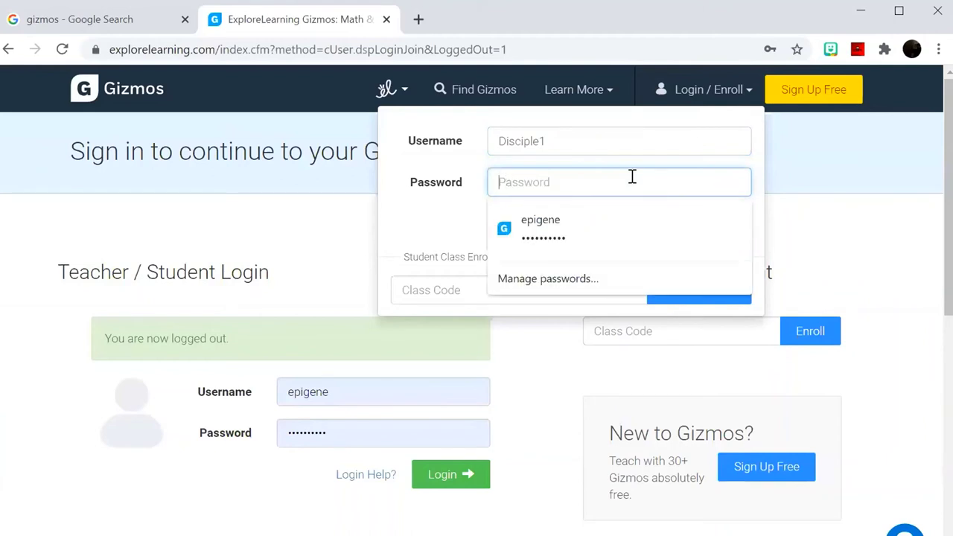
{"action": "type", "text": "•"}
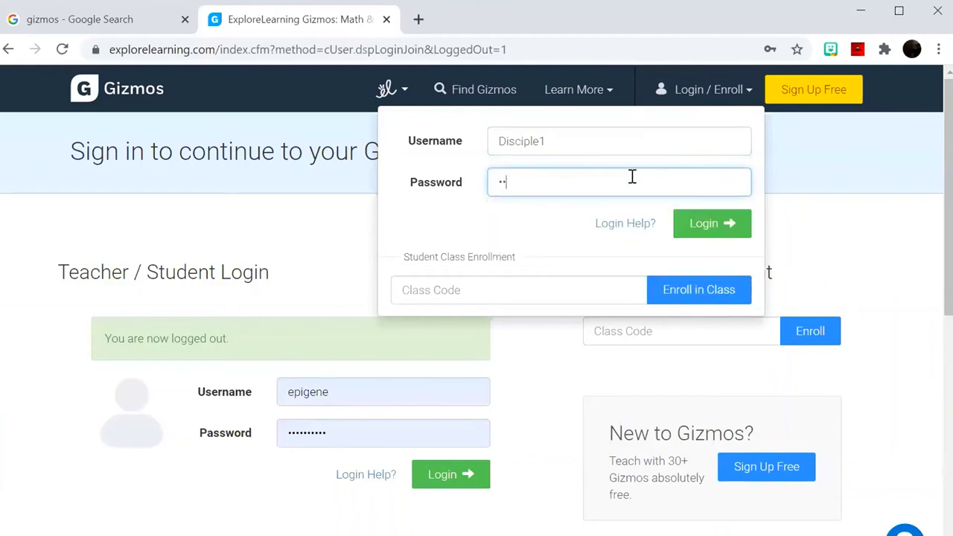
{"action": "left_click", "coordinate": [701, 224]}
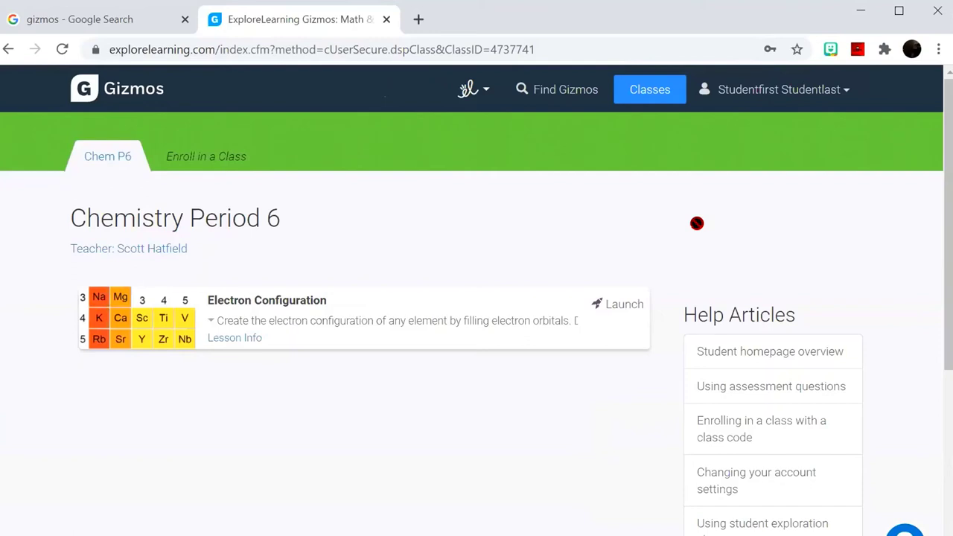
Log out from the student name menu and reopen the Login / Enroll form.
{"action": "left_click", "coordinate": [818, 94]}
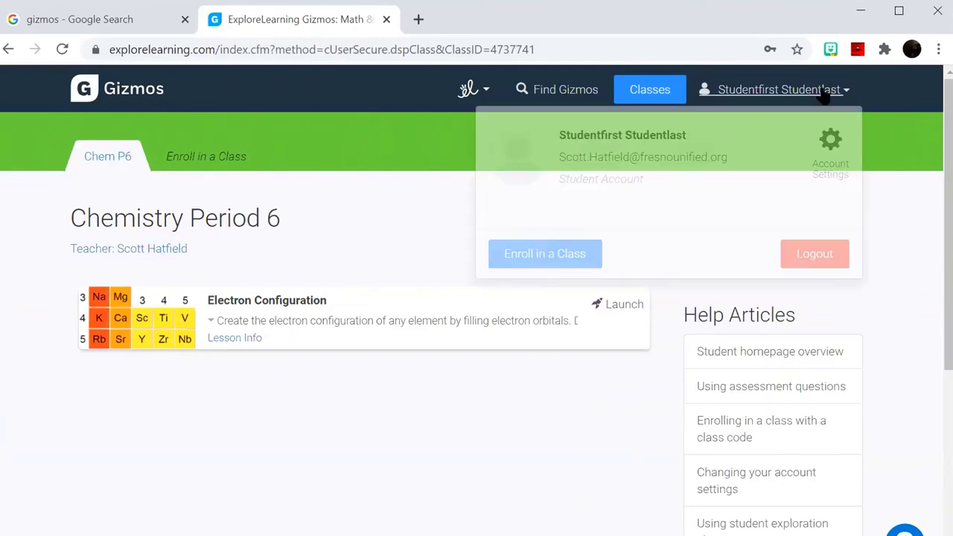
{"action": "left_click", "coordinate": [811, 265]}
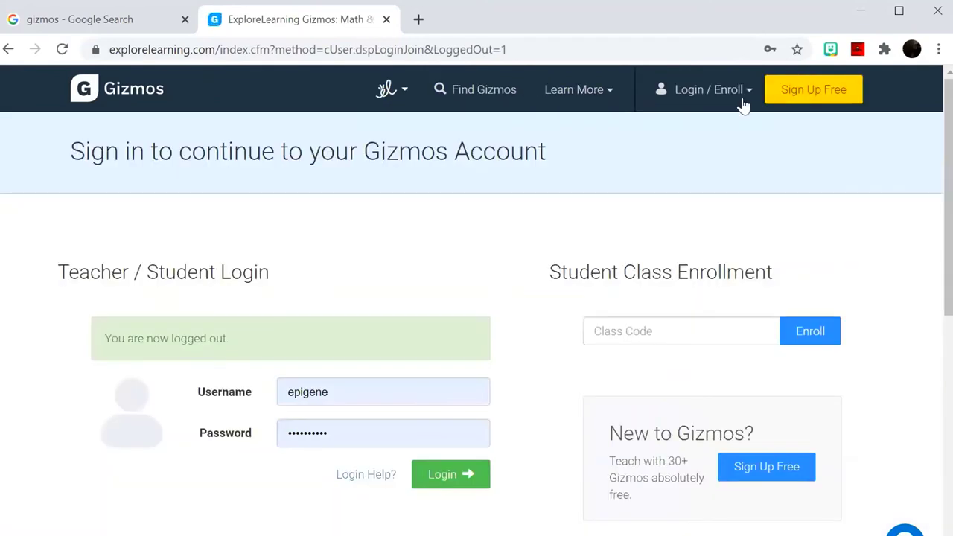
{"action": "left_click", "coordinate": [742, 104]}
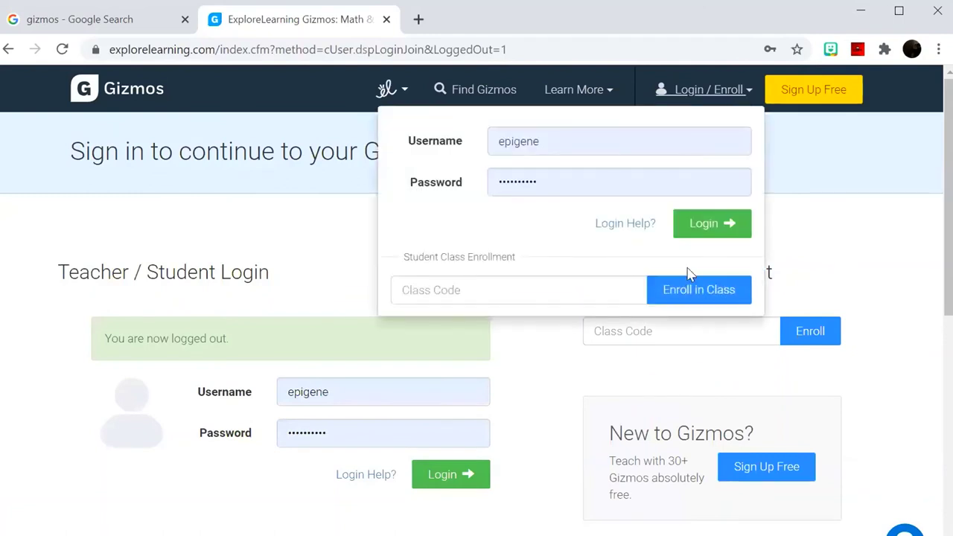
Log in with the saved teacher credentials and open Chemistry Period 6 under My Classes.
{"action": "left_click", "coordinate": [714, 225]}
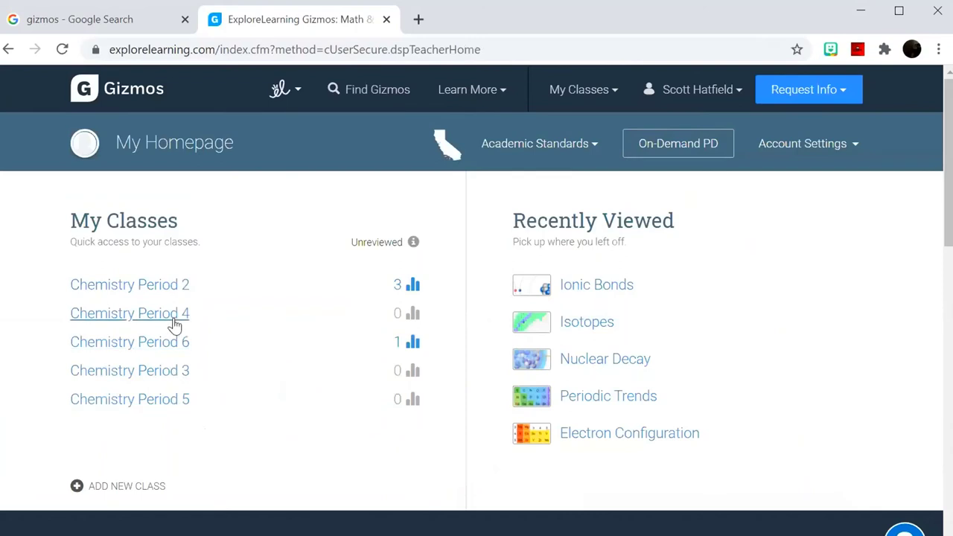
{"action": "left_click", "coordinate": [177, 344]}
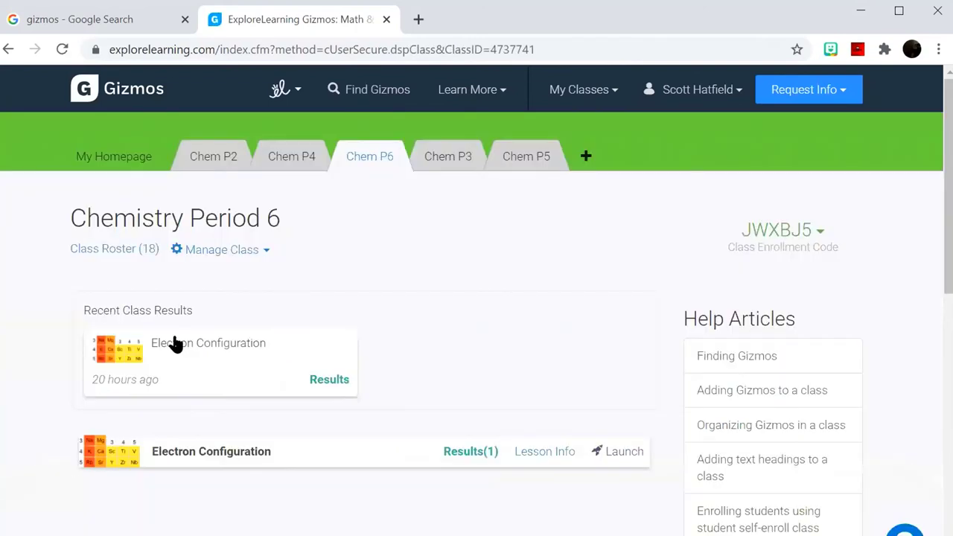
In Class Roster, check the Studentfirst test account, choose REMOVE and confirm with OK.
{"action": "left_click", "coordinate": [128, 255]}
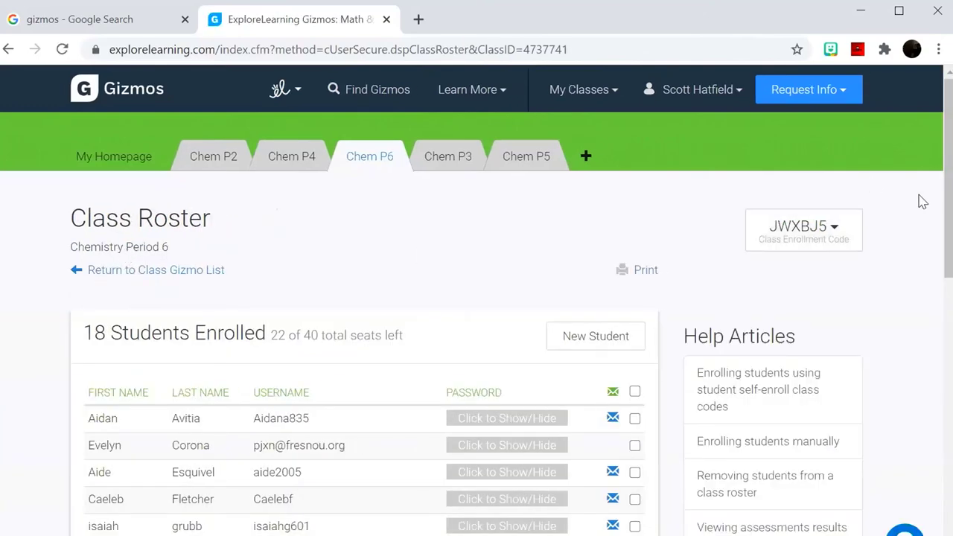
{"action": "left_click_drag", "start_coordinate": [945, 203], "coordinate": [951, 376]}
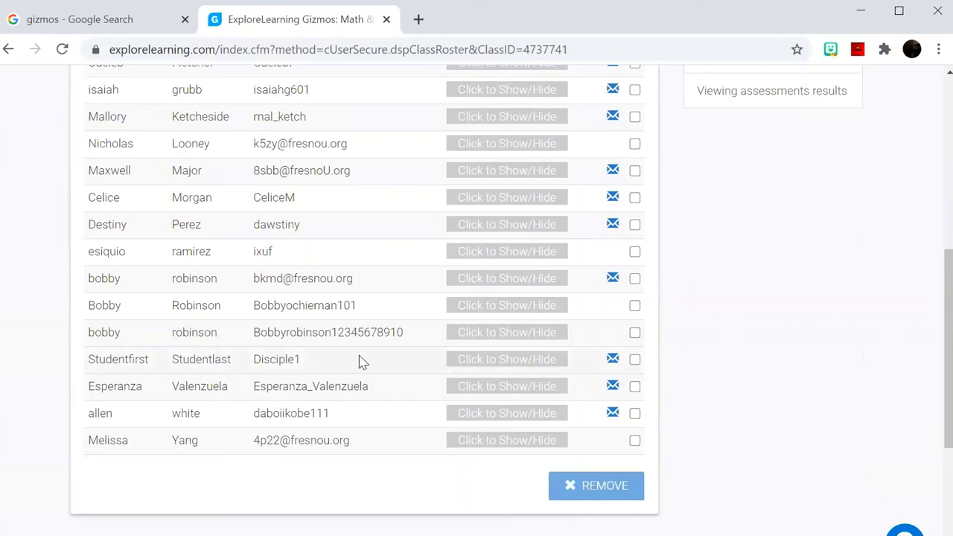
{"action": "left_click", "coordinate": [321, 366]}
{"action": "left_click", "coordinate": [600, 488]}
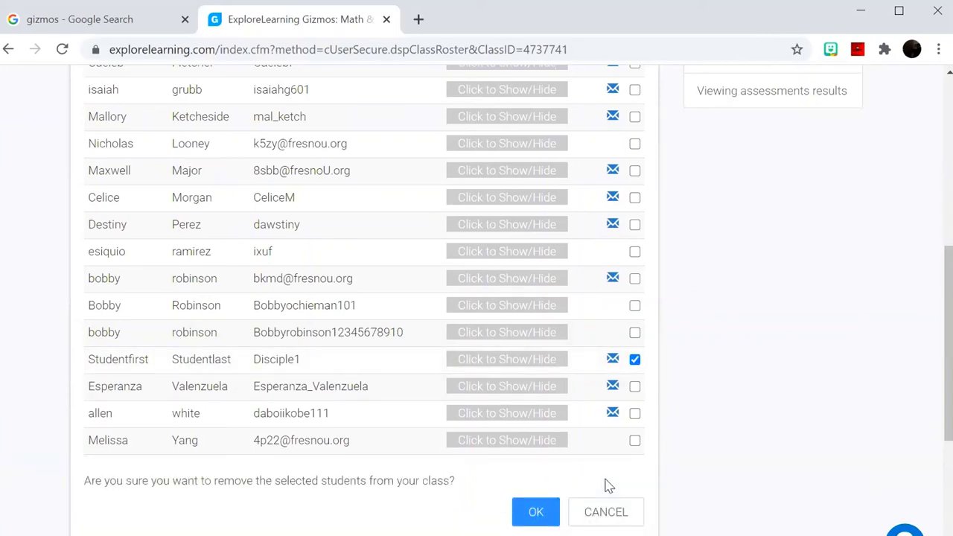
{"action": "left_click", "coordinate": [535, 511]}
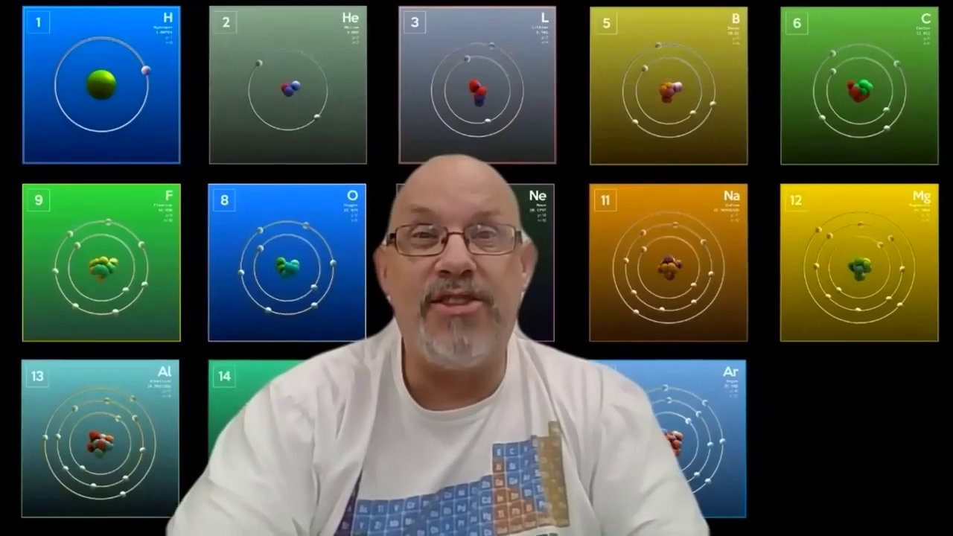